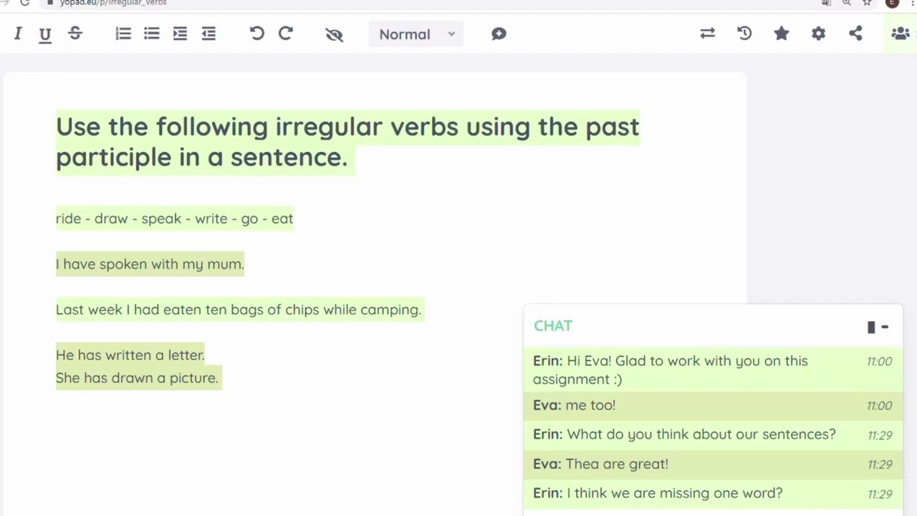
- Add the sentence "He has gone to the store." on a new line at the end of the pad
key(Return)
text(HHe h)
key(BackSpace)
key(BackSpace)
key(BackSpace)
key(BackSpace)
text(e has fon)
key(BackSpace)
key(BackSpace)
key(BackSpace)
text(gone to the store.)
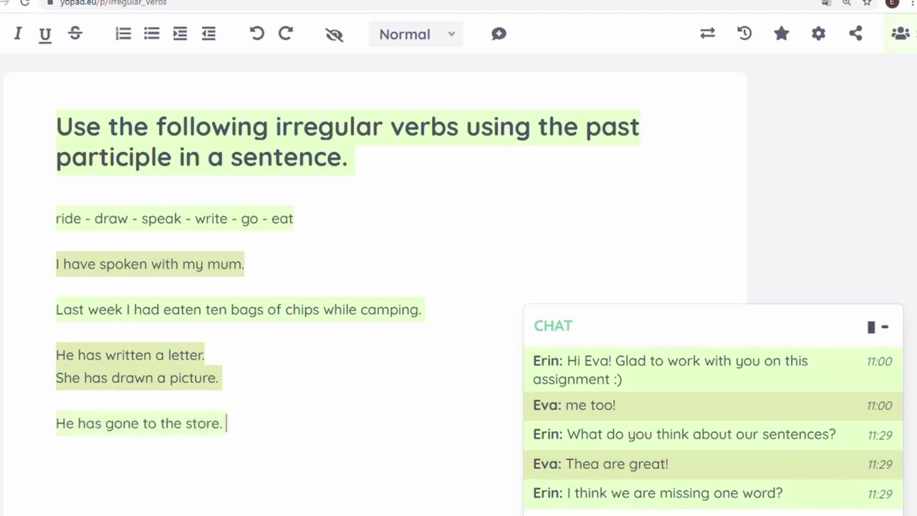
key(Return)
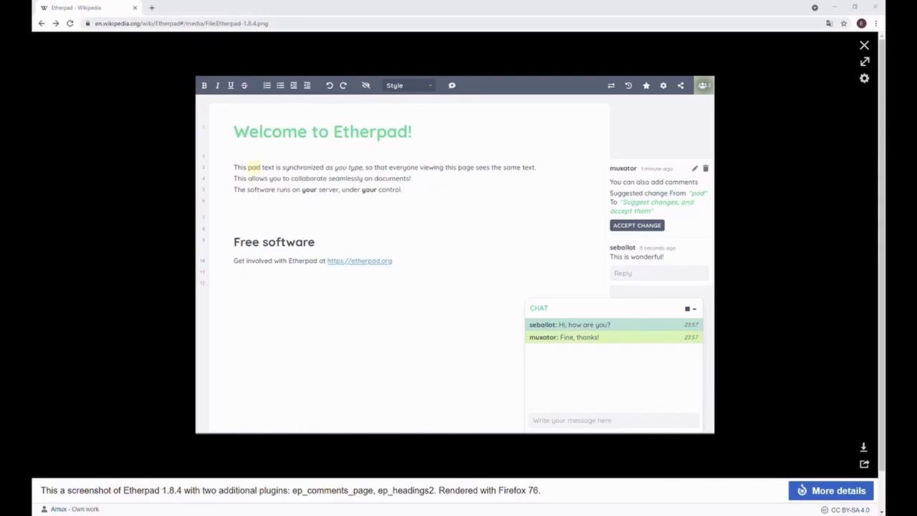
- Go to the yopad.eu website in the browser
click(101, 27)
text(yopad.eu)
key(Return)
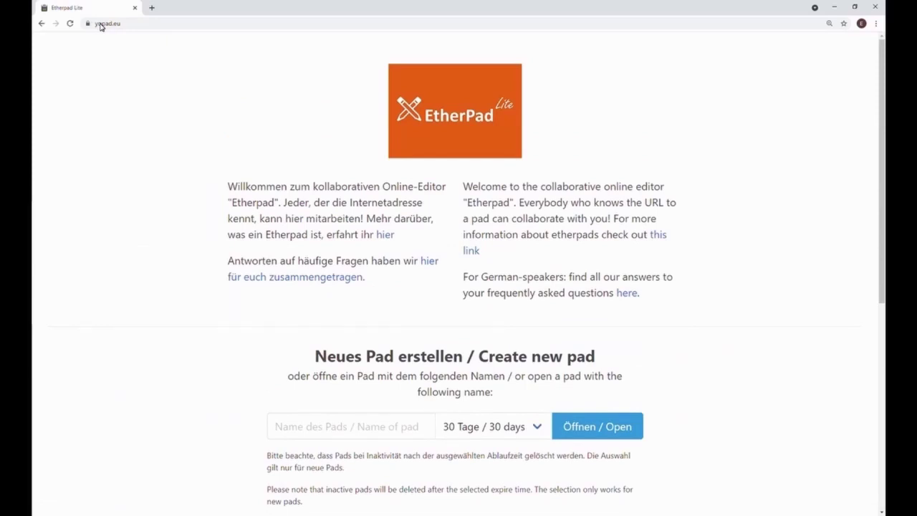
- Create and open a pad named IDEAL with an expiry time of 30 days
click(393, 424)
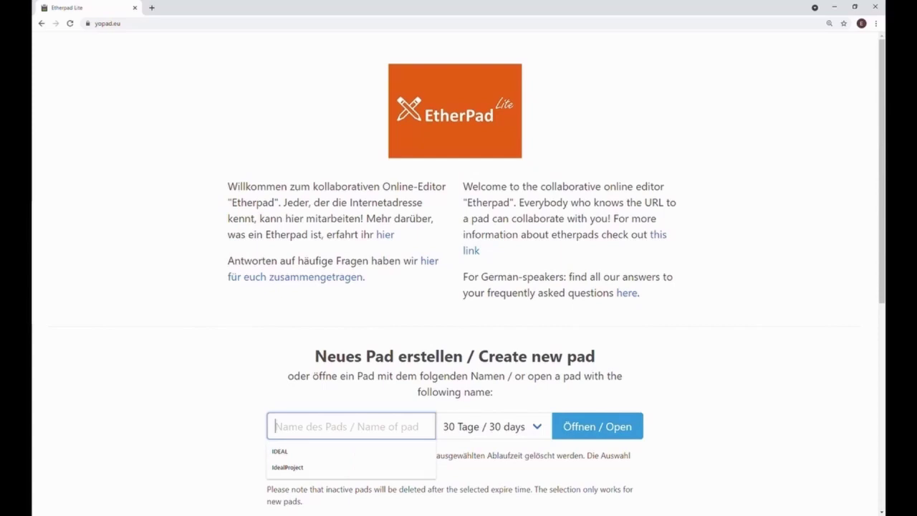
click(341, 450)
click(494, 428)
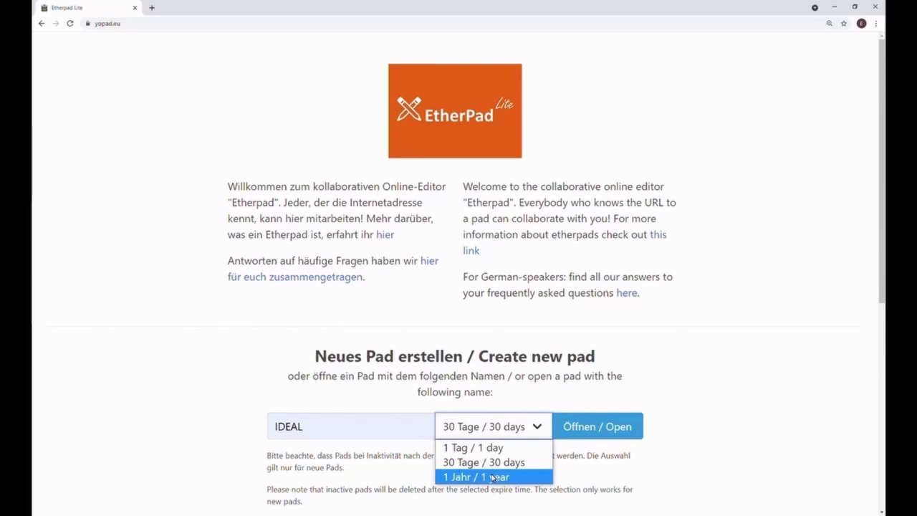
click(526, 462)
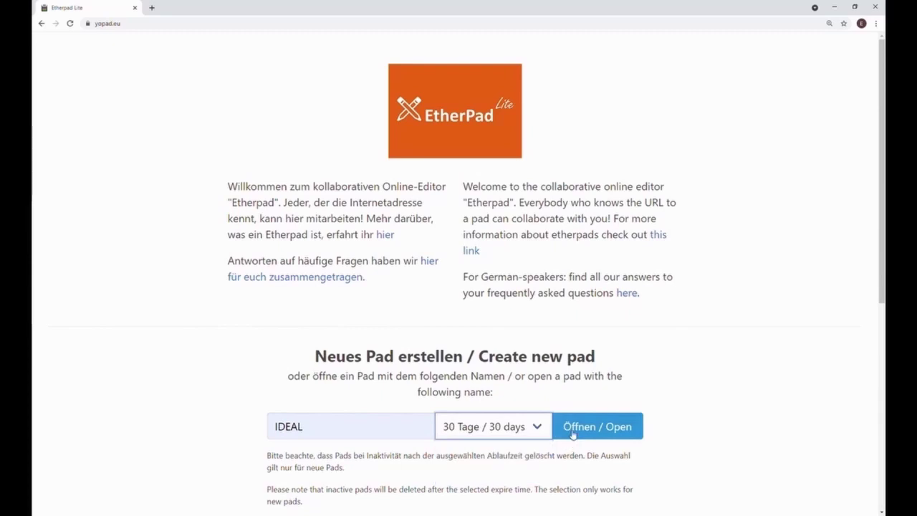
click(572, 430)
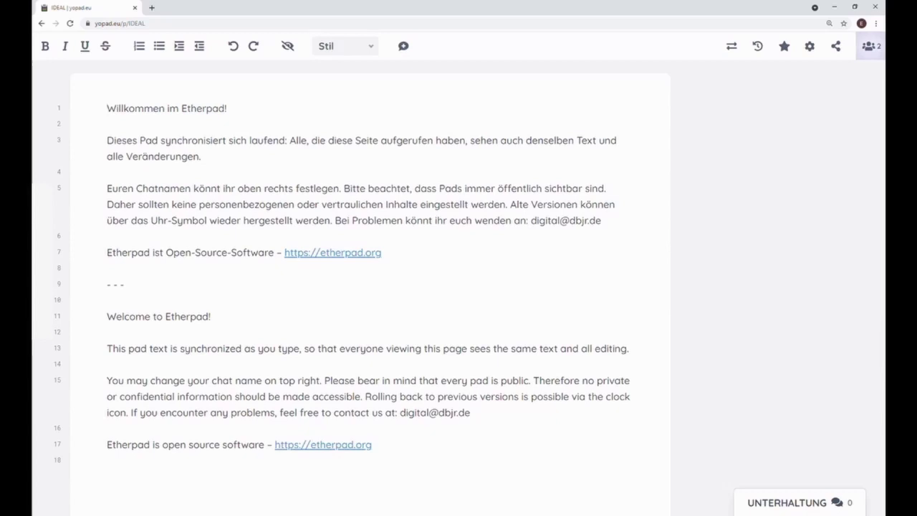
- Change the pad's interface language to English and close the pad settings
click(810, 47)
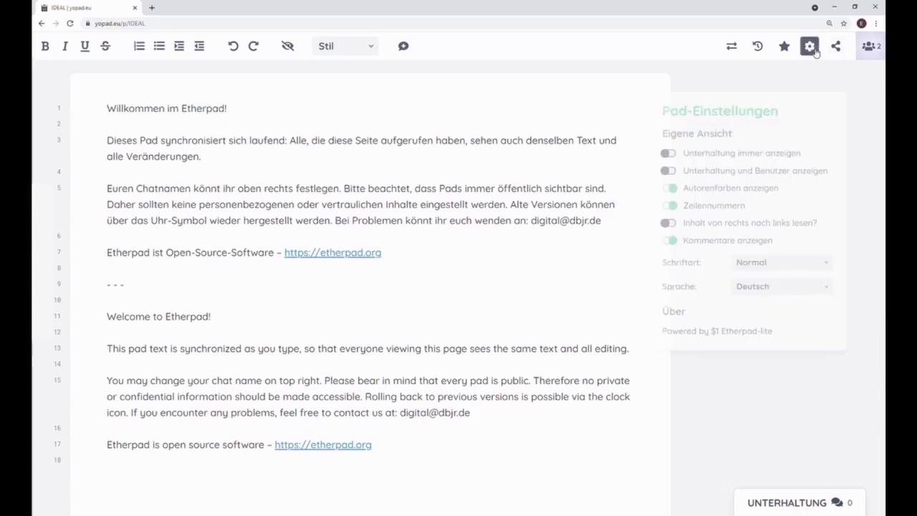
click(802, 301)
scroll(794, 368, down, 5)
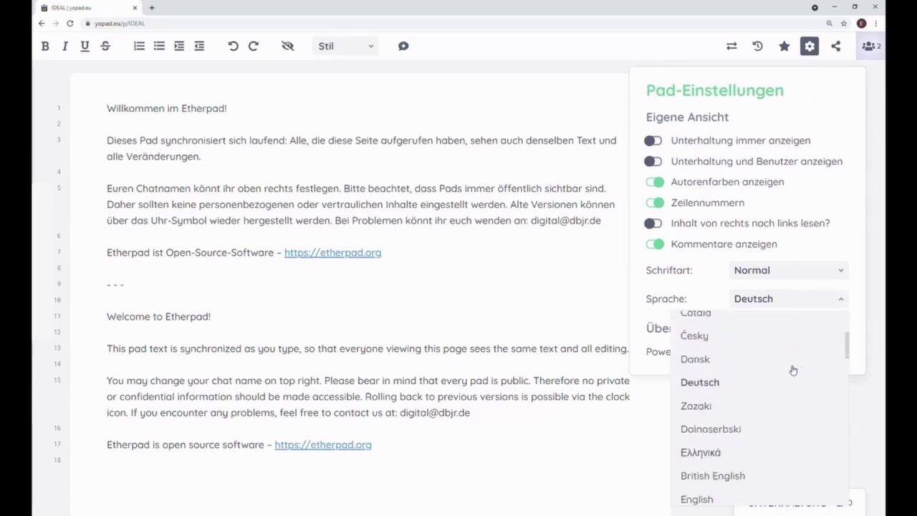
scroll(793, 369, down, 2)
click(728, 409)
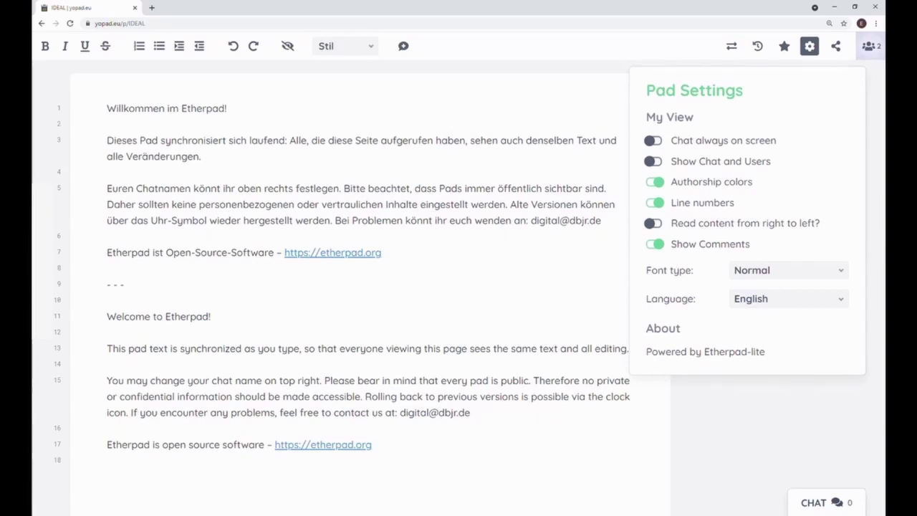
click(123, 285)
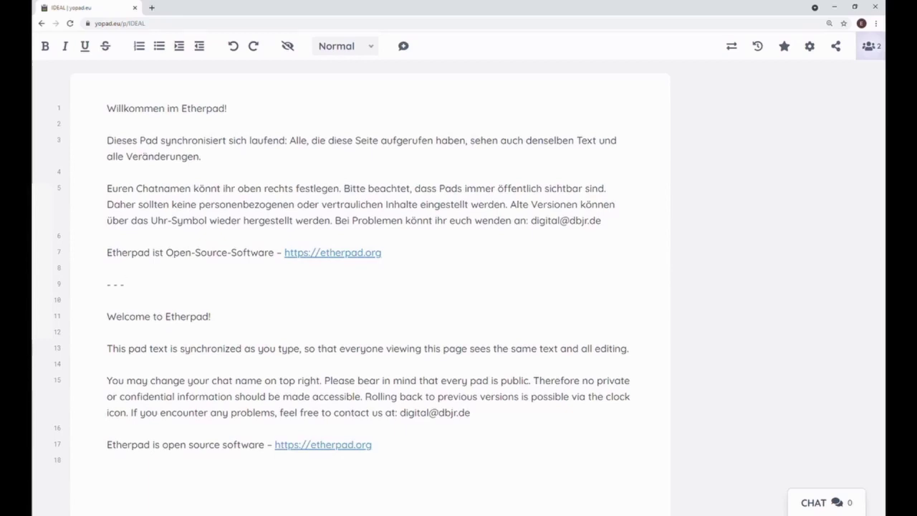
- Show the pad's sharing options, select the share link and close them again
click(835, 47)
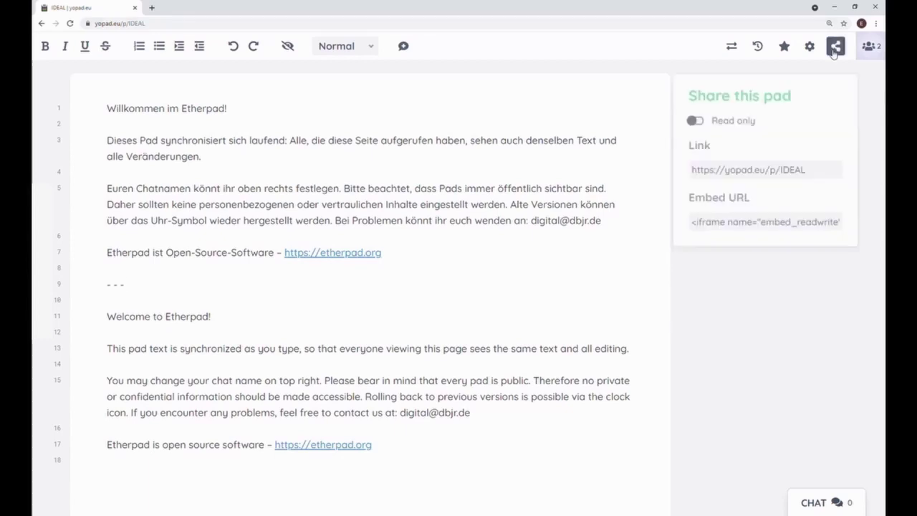
click(802, 171)
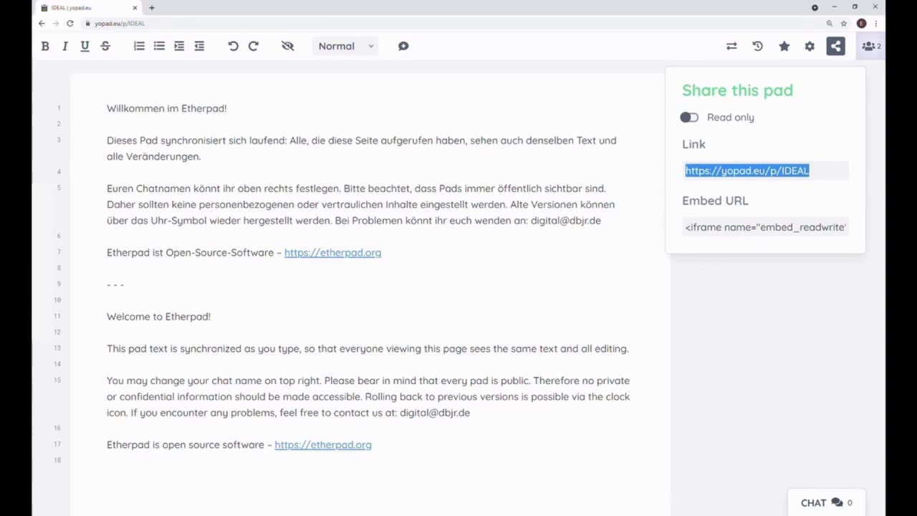
click(383, 252)
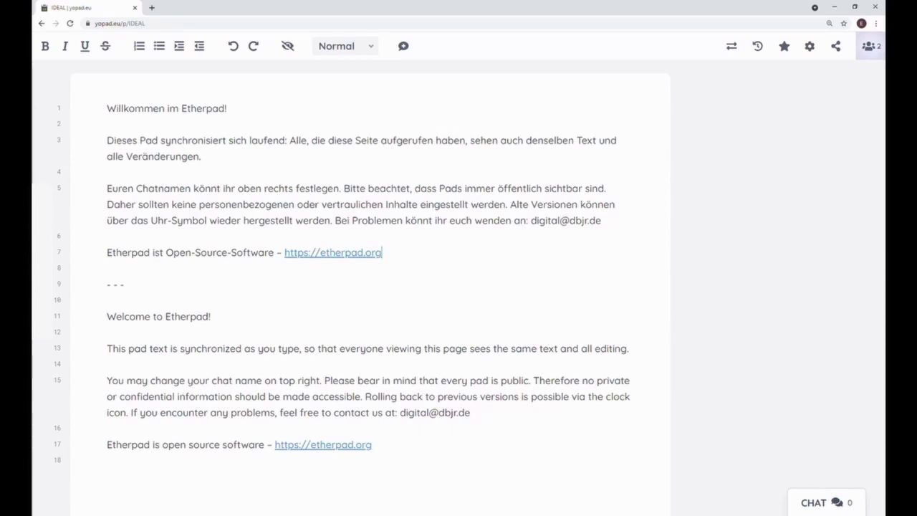
- Open a further pad named IDEAL1 by adding 1 to the end of the current pad's address
click(215, 23)
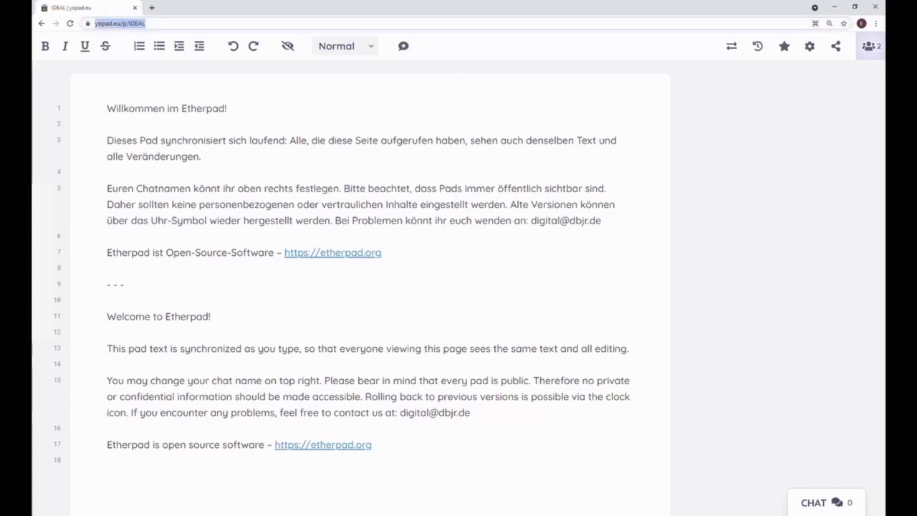
click(181, 22)
text(1)
key(Return)
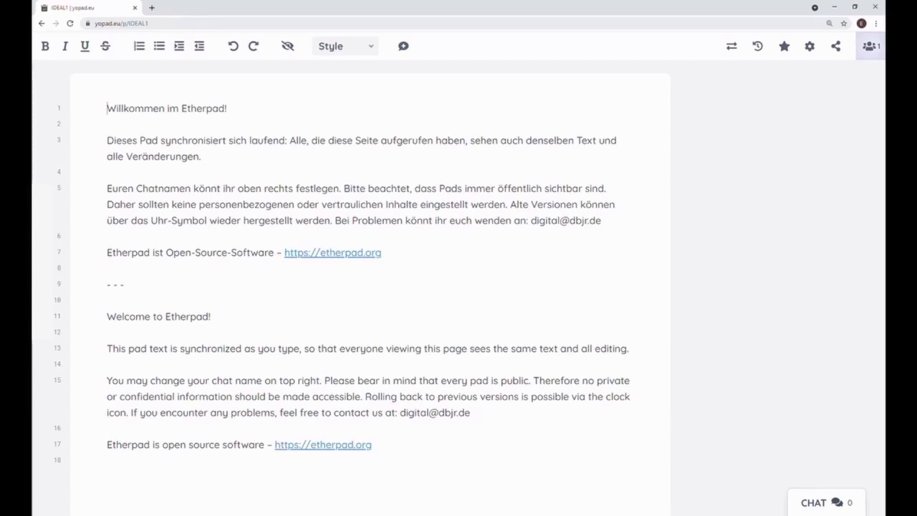
- Open another pad named IDEAL2 by replacing the final digit in the pad address with 2
key(ctrl+l)
key(End)
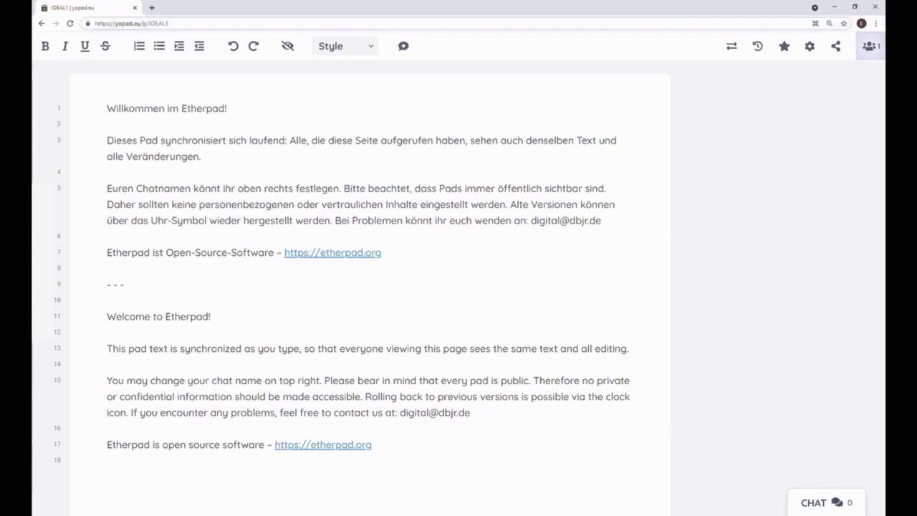
key(BackSpace)
text(2)
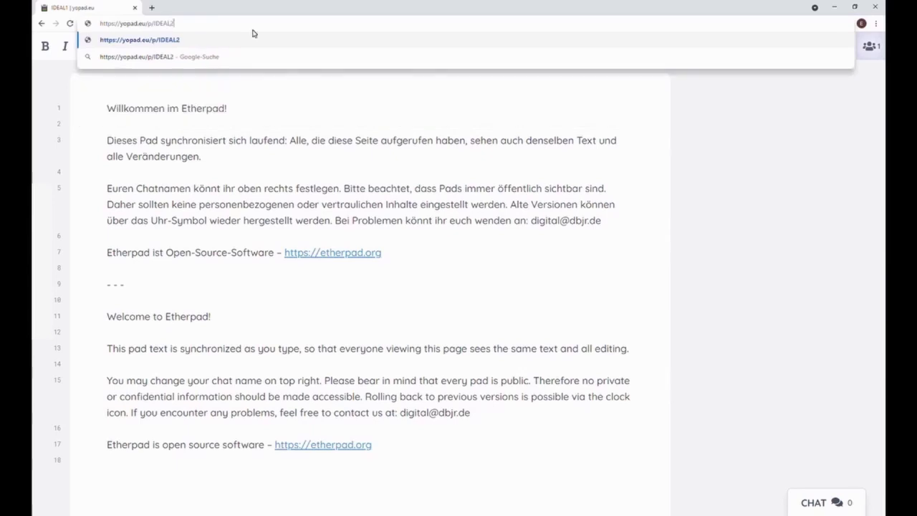
key(Return)
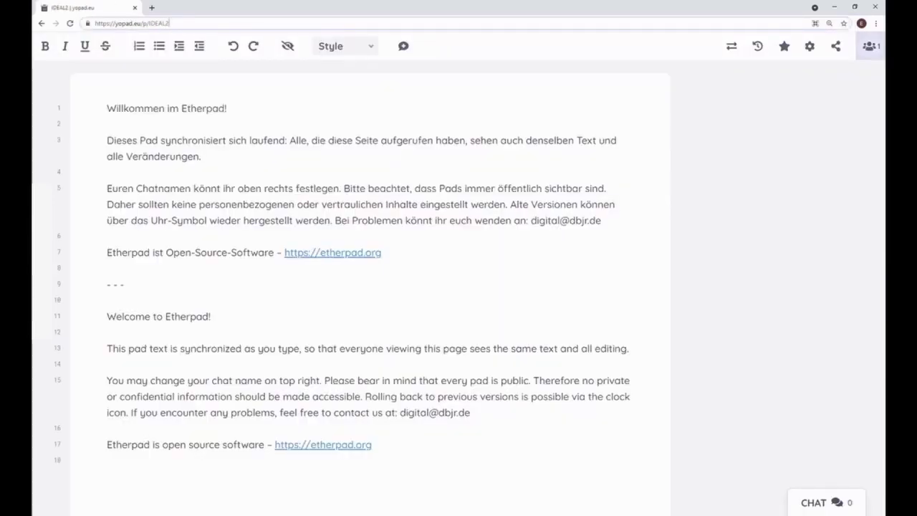
- Return to the original IDEAL pad and delete all of its default welcome text
key(BackSpace)
key(Return)
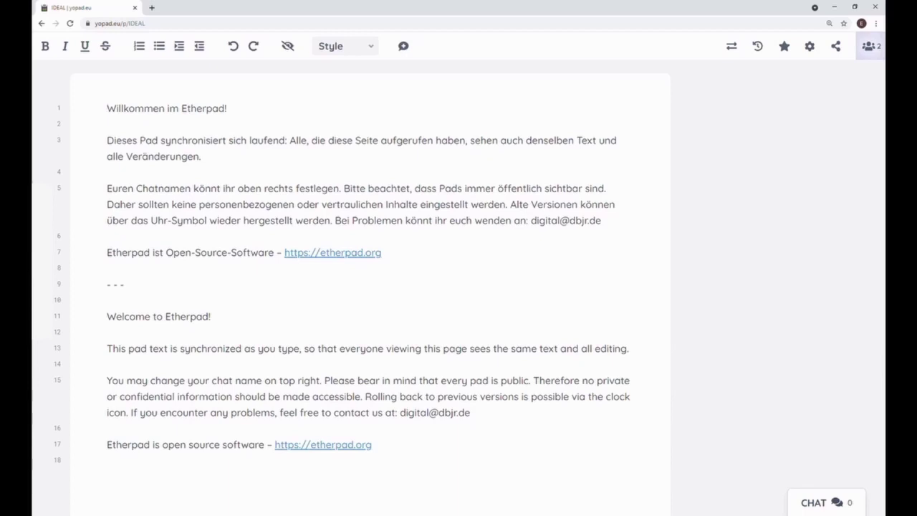
key(ctrl+a)
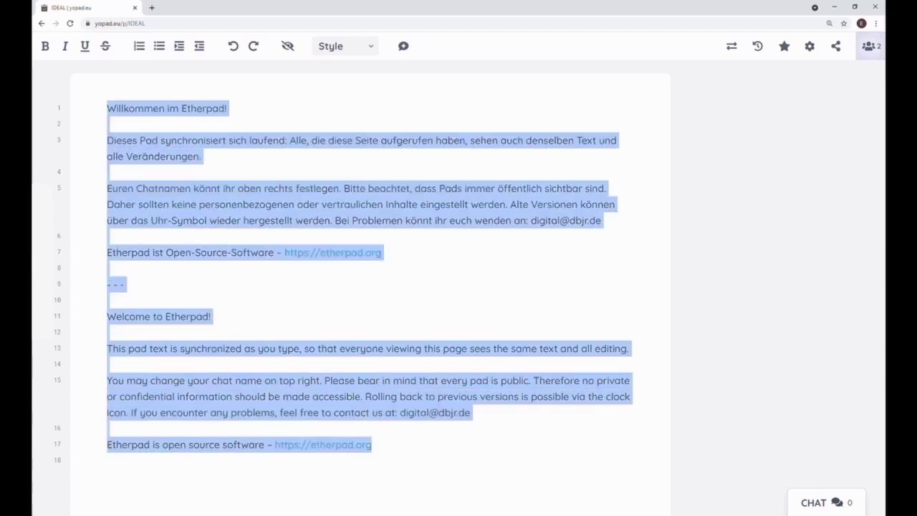
key(BackSpace)
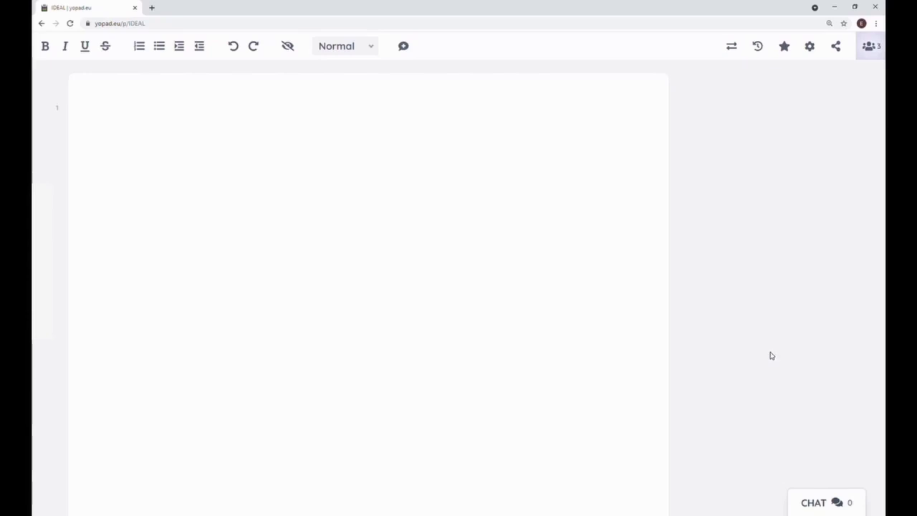
- Show the list of pad users and send the chat message "Great idea!"
click(878, 55)
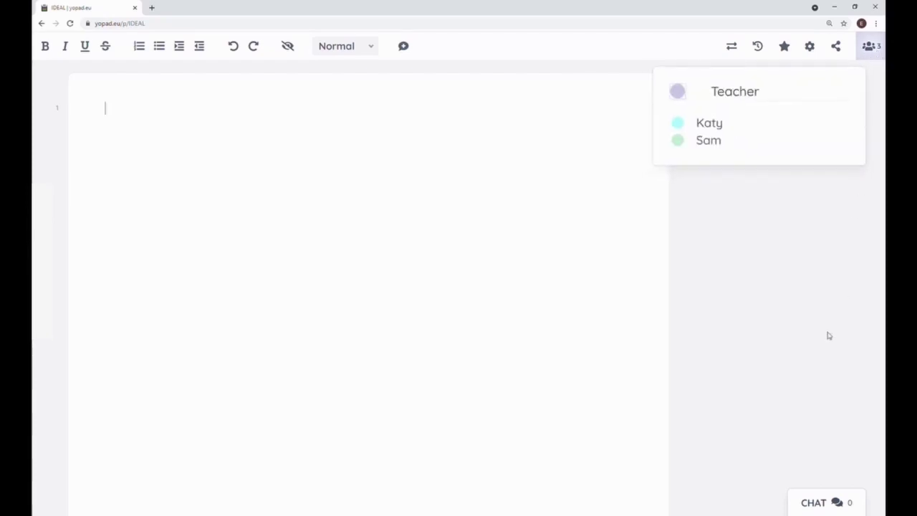
click(812, 509)
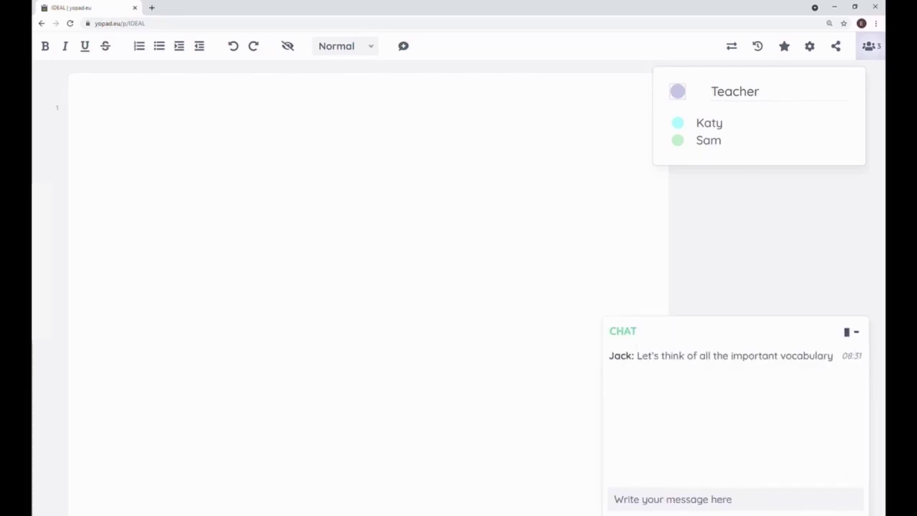
text(Great idea!)
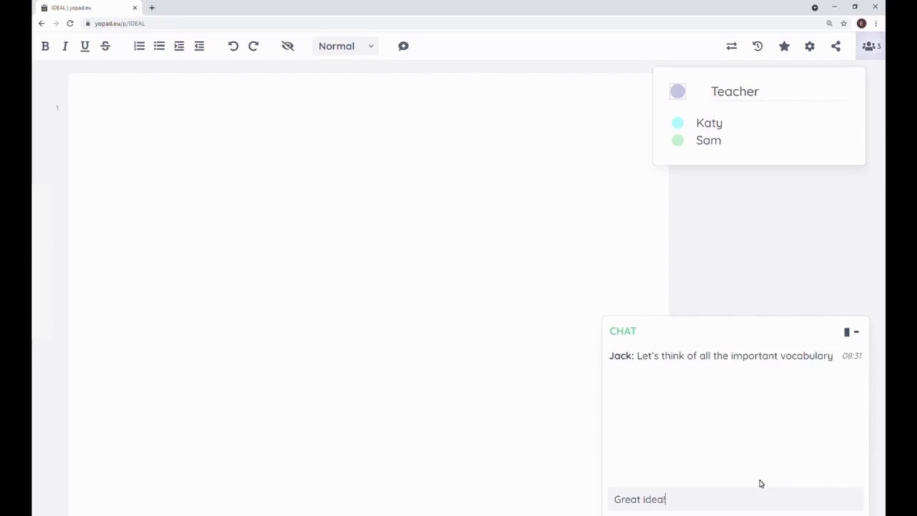
key(Return)
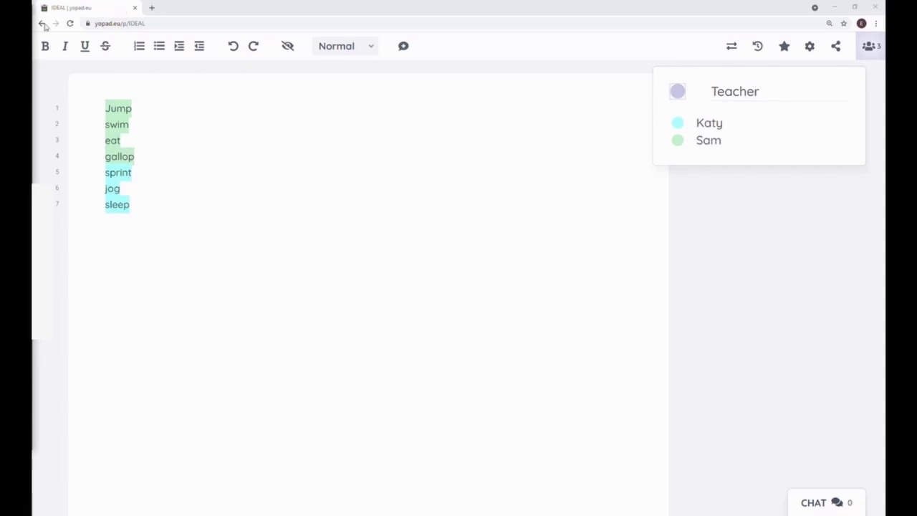
- Format the words sprint, jog and sleep as bold, italic, underlined and struck through, and make them a bulleted list
click(43, 49)
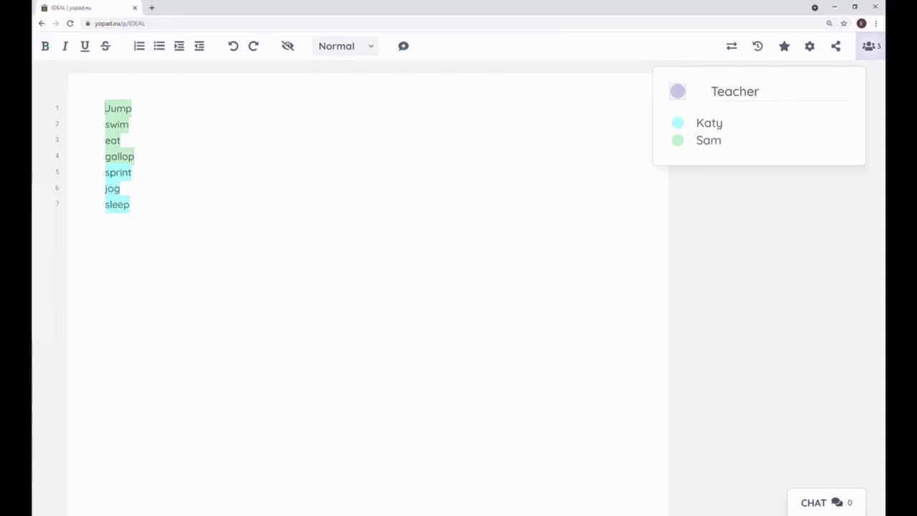
drag(130, 204, 106, 173)
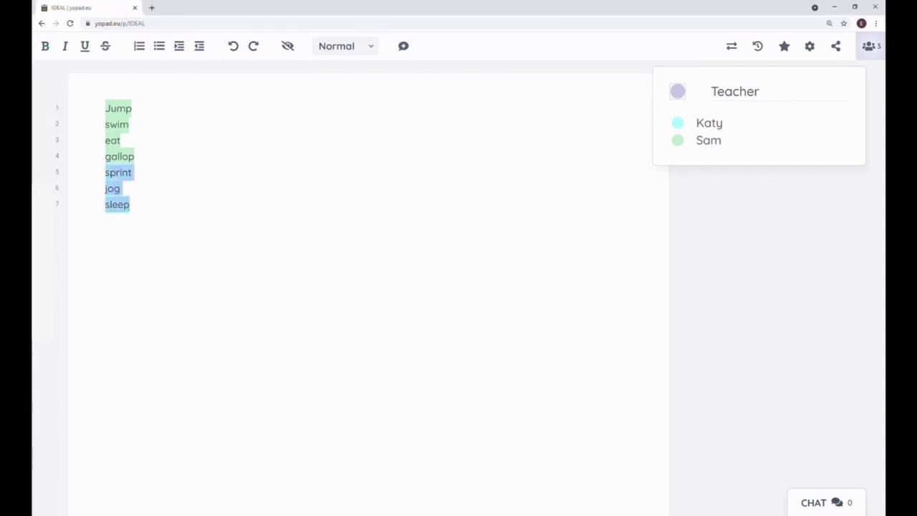
click(64, 46)
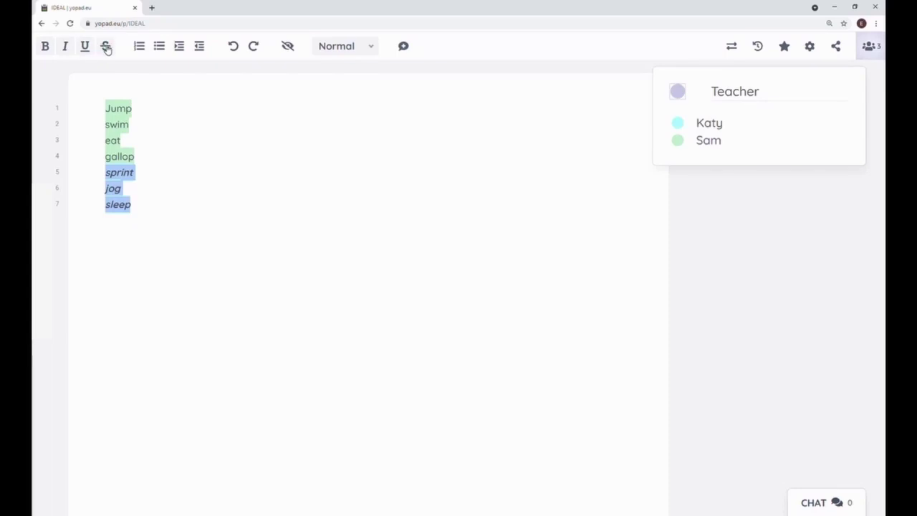
click(156, 48)
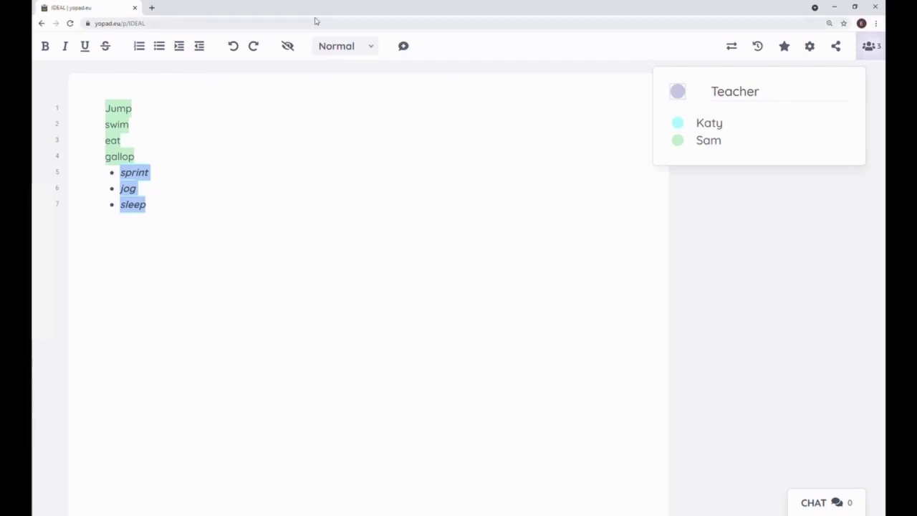
- Clear the authorship colors on the entire document and apply the Normal style to the sleep line
click(288, 48)
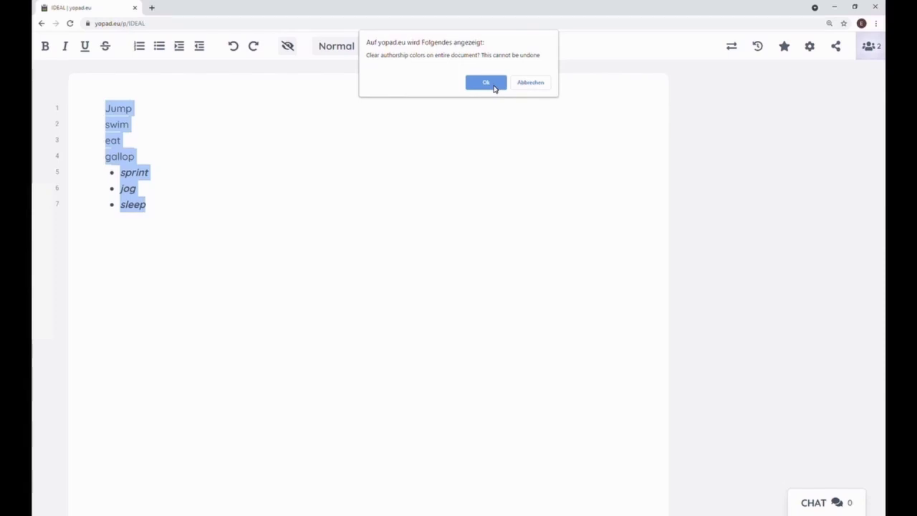
click(492, 85)
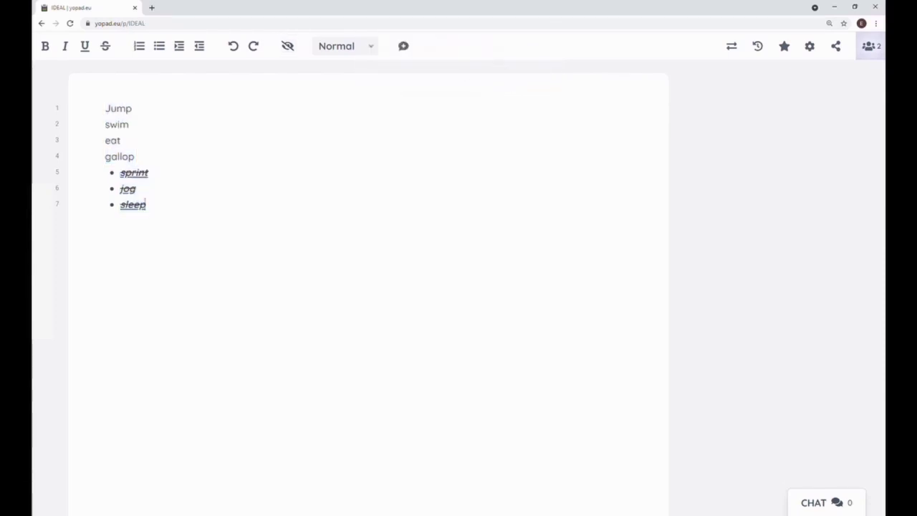
click(372, 48)
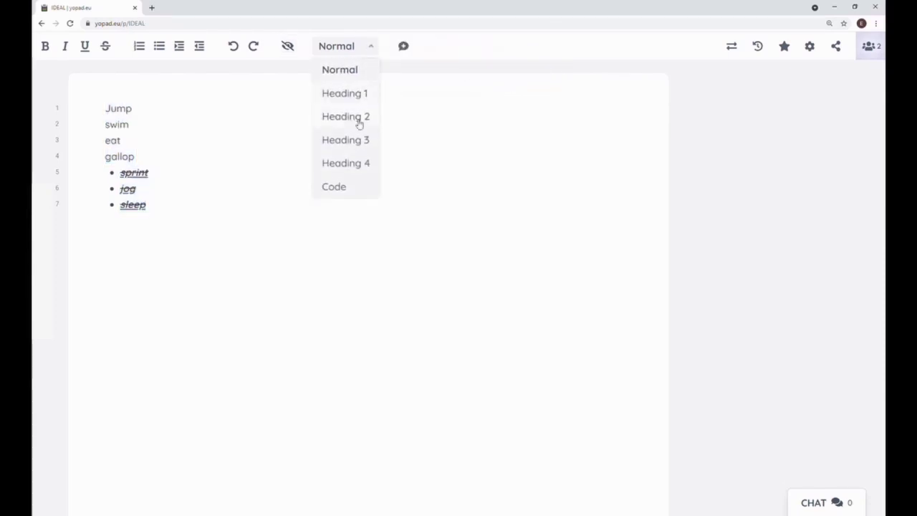
click(362, 70)
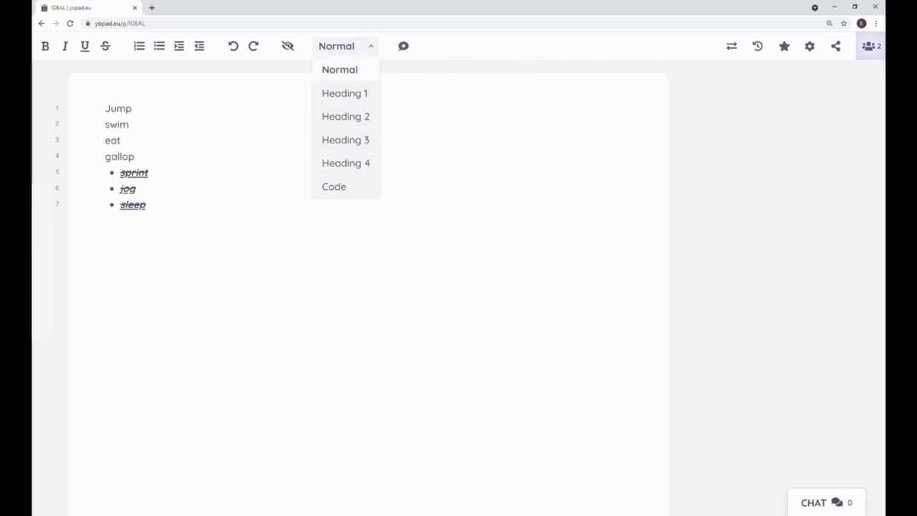
- View the pad's version history by going back to version 38, playing the changes through to version 50, and returning to the pad
click(758, 47)
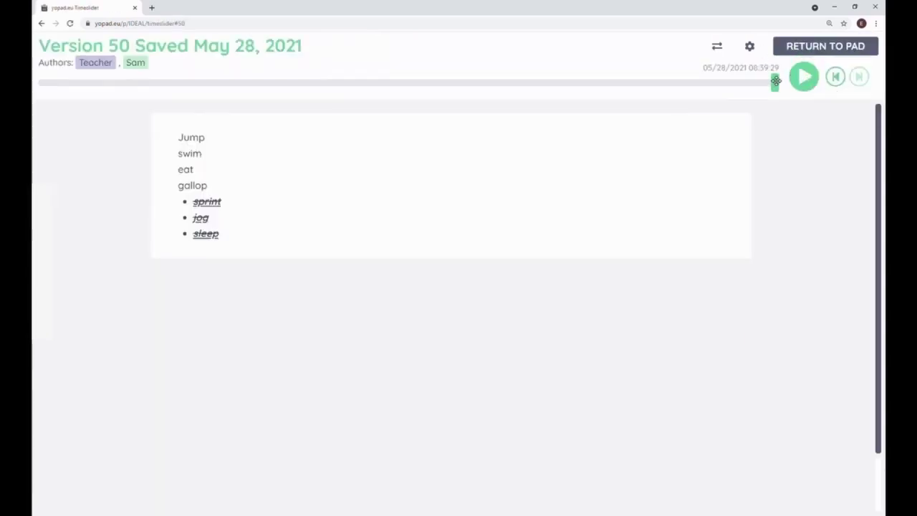
drag(774, 83, 599, 81)
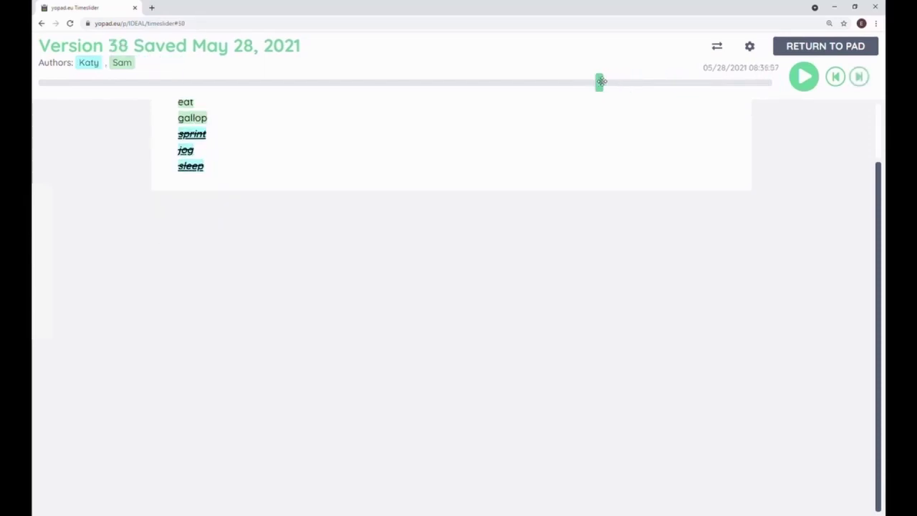
click(807, 77)
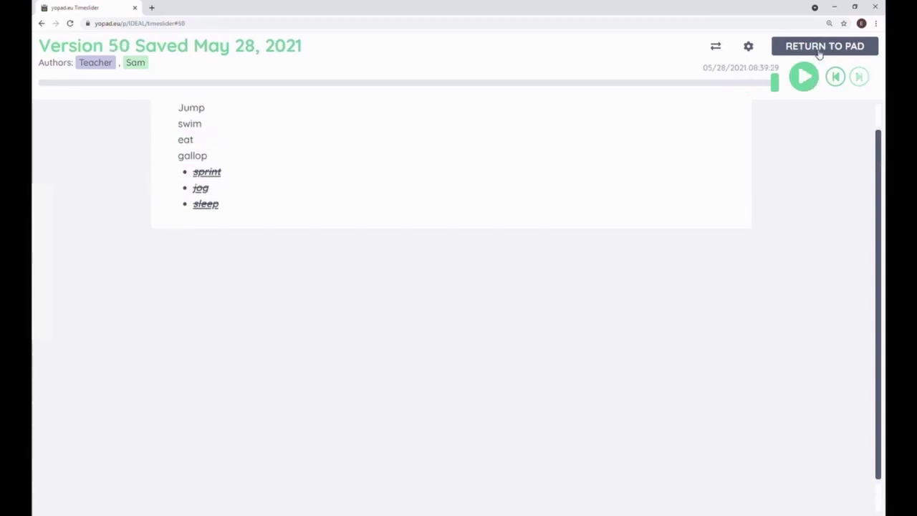
click(819, 50)
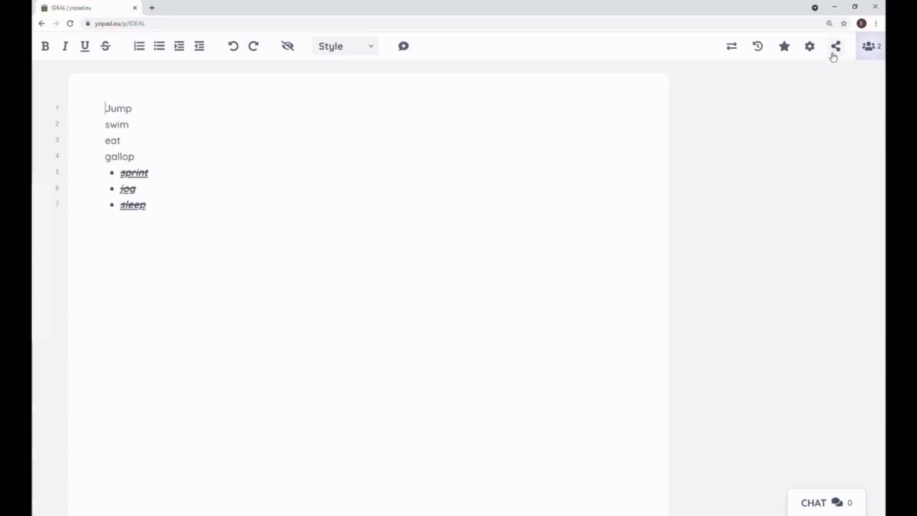
- Export the current pad as a PDF and open the downloaded IDEAL.pdf file
click(734, 47)
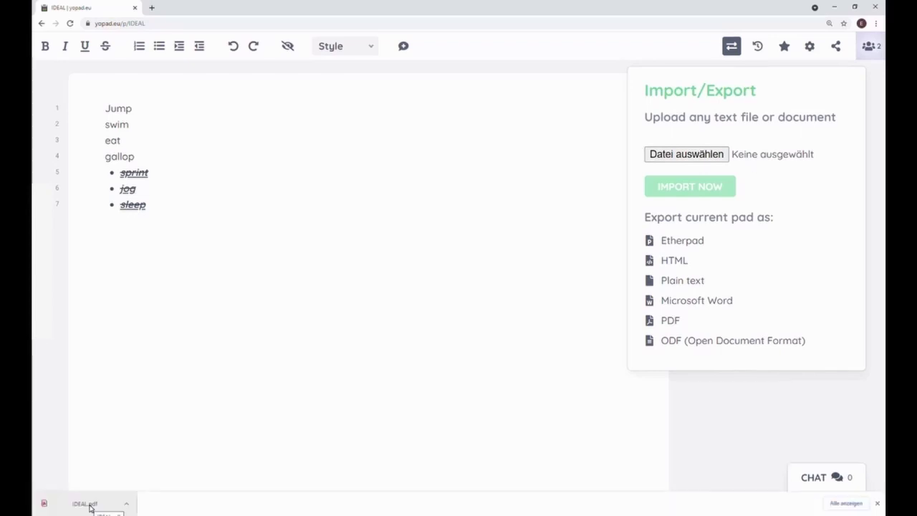
right_click(89, 507)
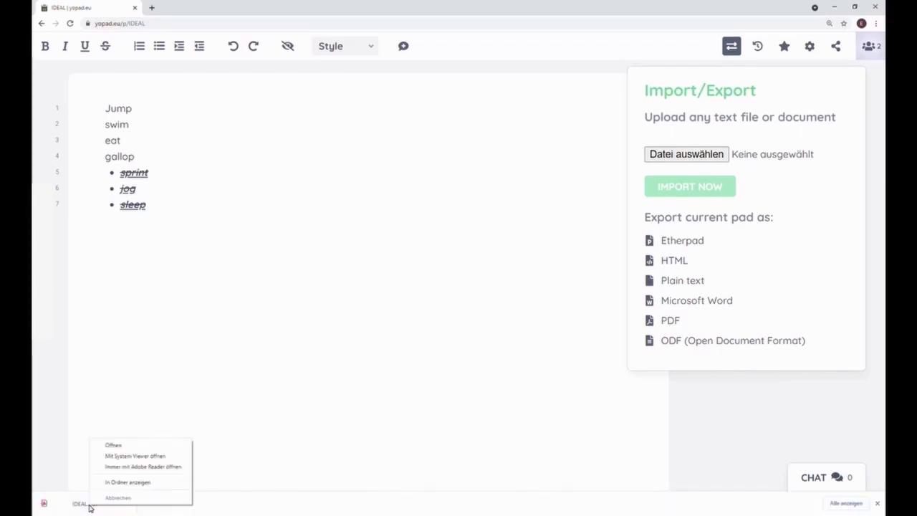
click(105, 449)
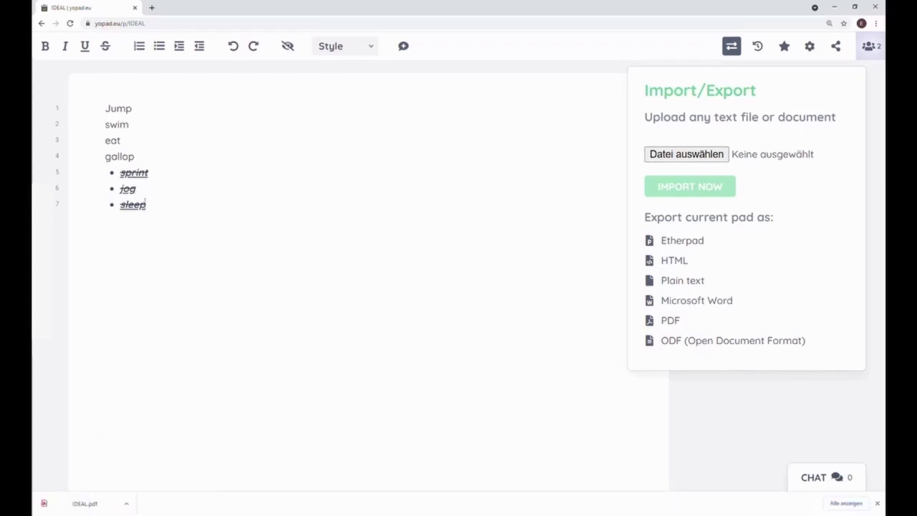